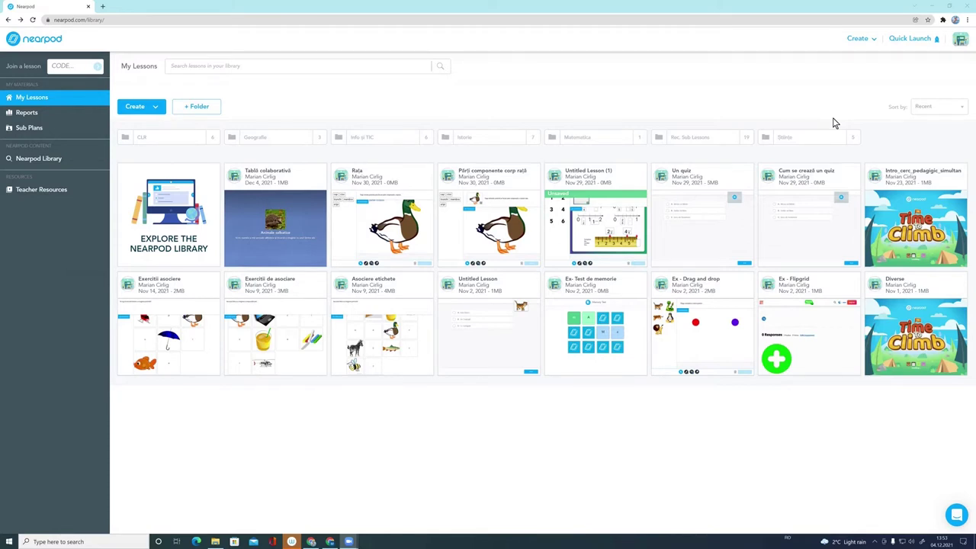
left_click(857, 41)
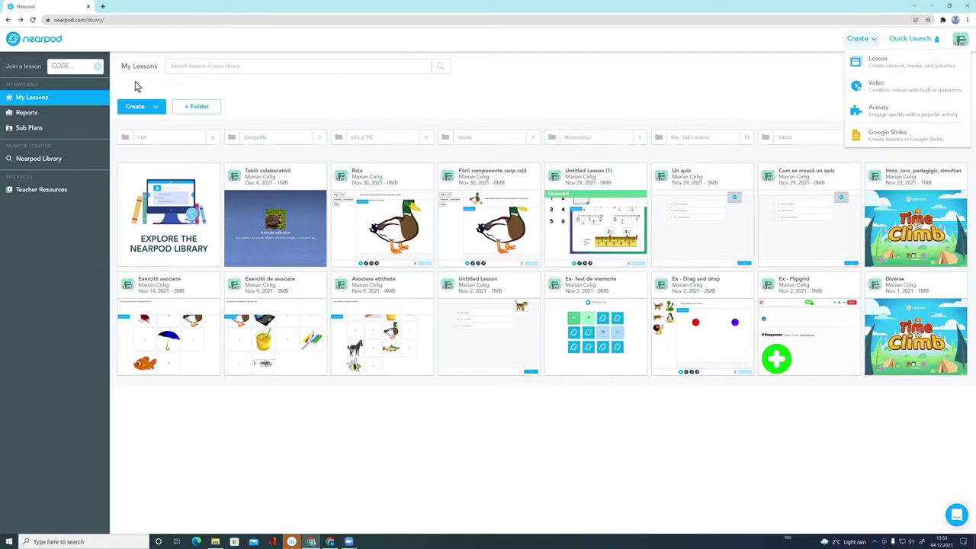
left_click(139, 107)
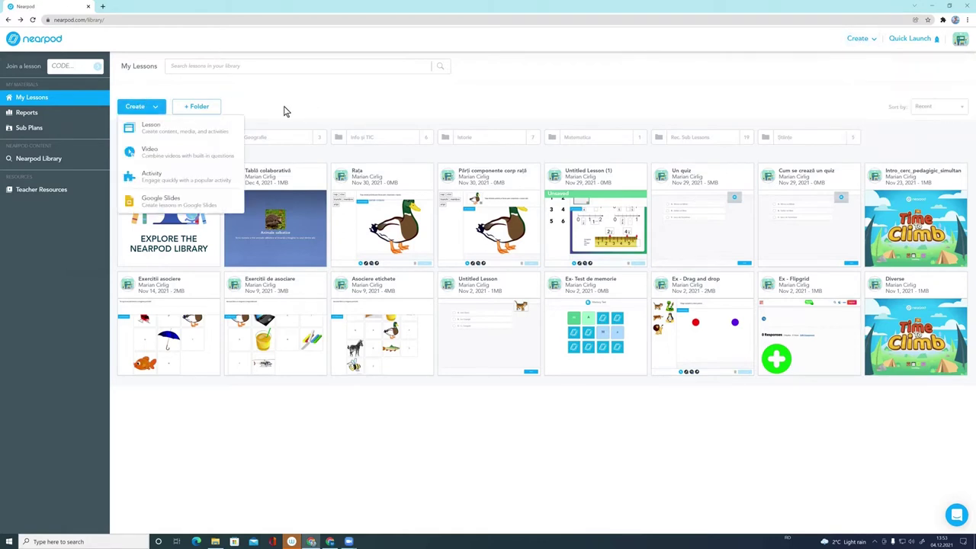
left_click(170, 180)
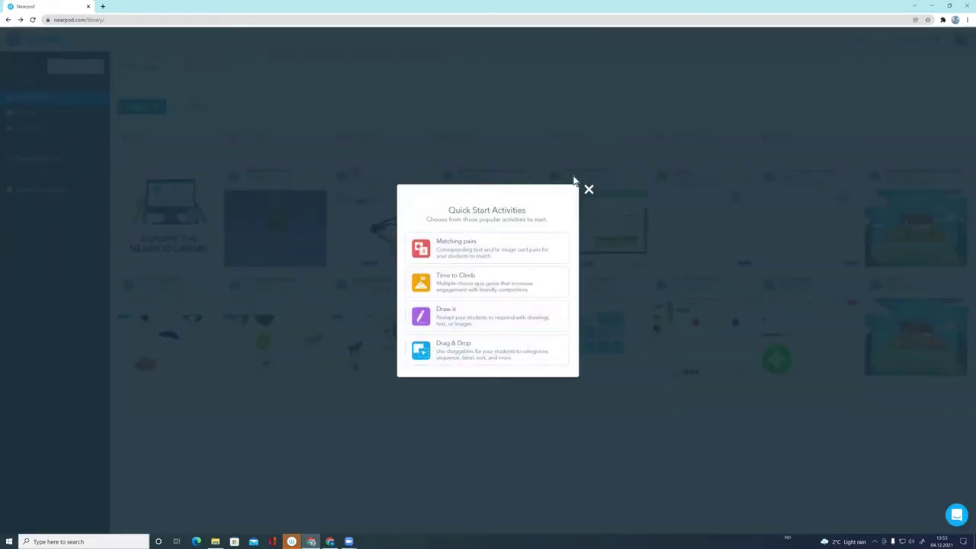
left_click(588, 190)
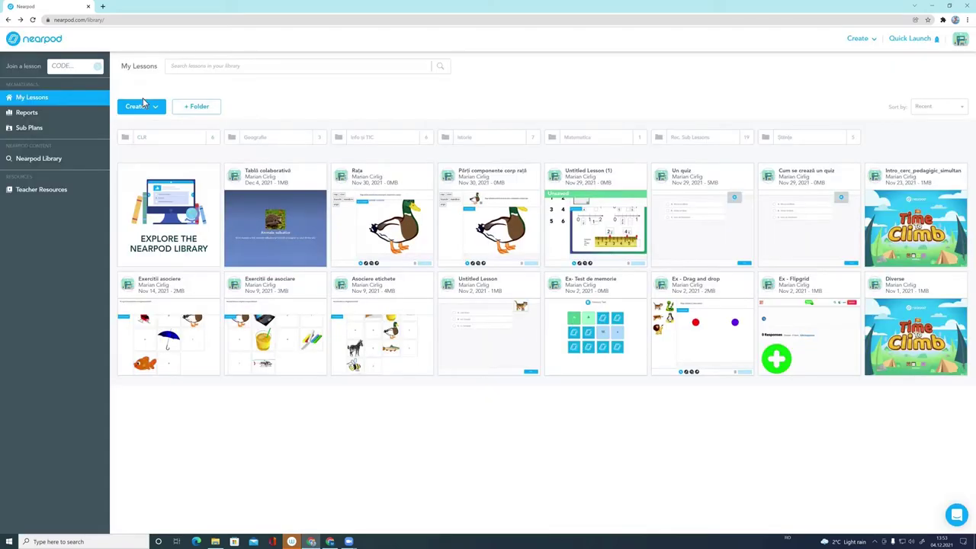
Create a new Draw It activity from the quick start activities
left_click(149, 108)
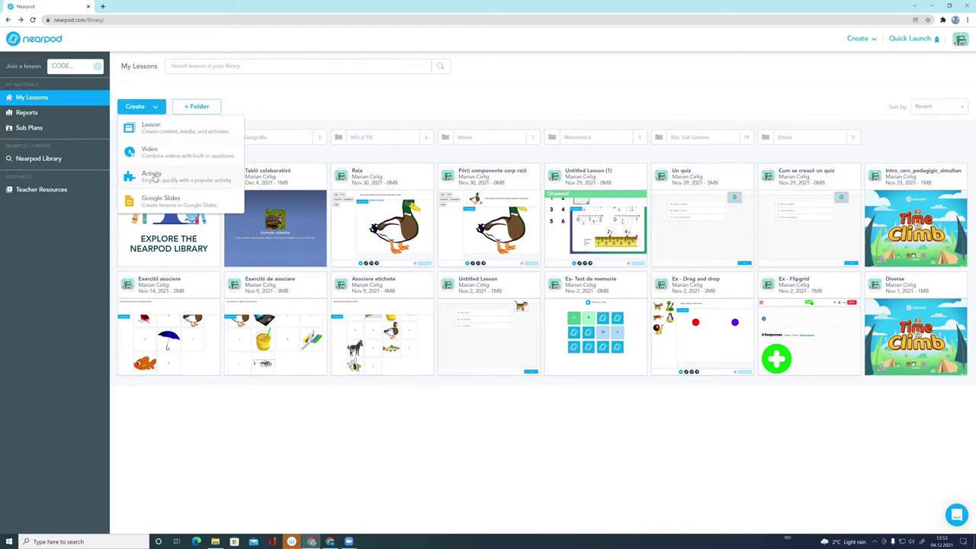
left_click(154, 176)
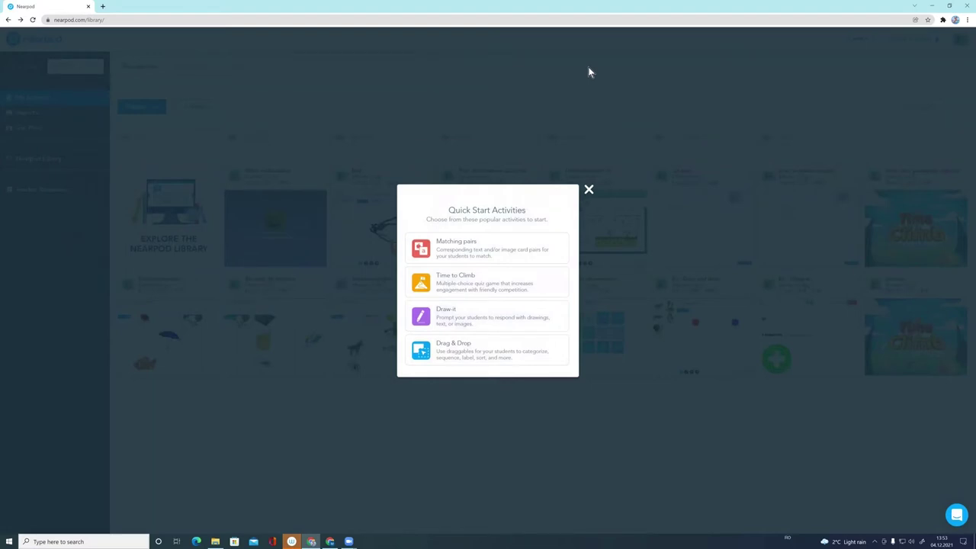
left_click(470, 312)
left_click(494, 311)
left_click(516, 311)
left_click(459, 309)
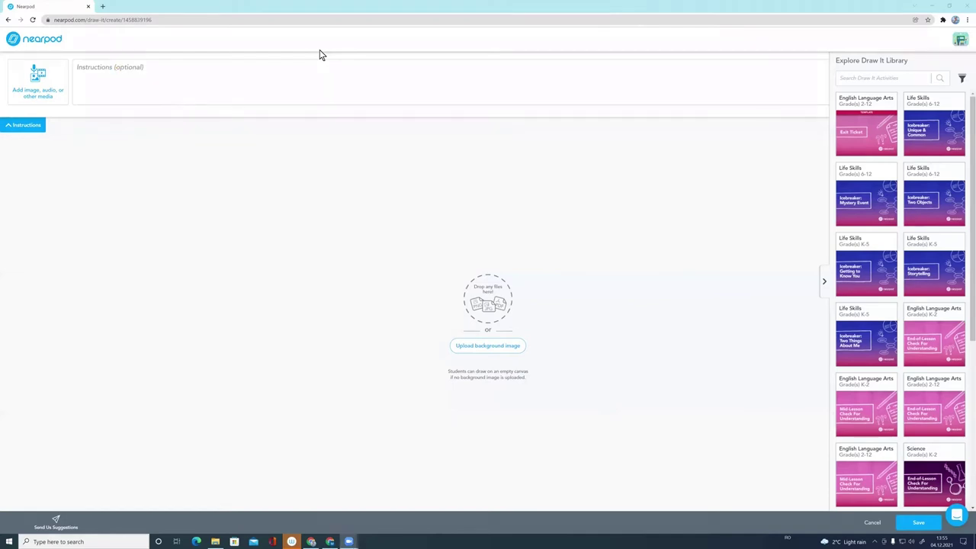
Enter "1. Te rog să scrii pe hartă punctele cardinale!" as the first line of the activity instructions
left_click(107, 68)
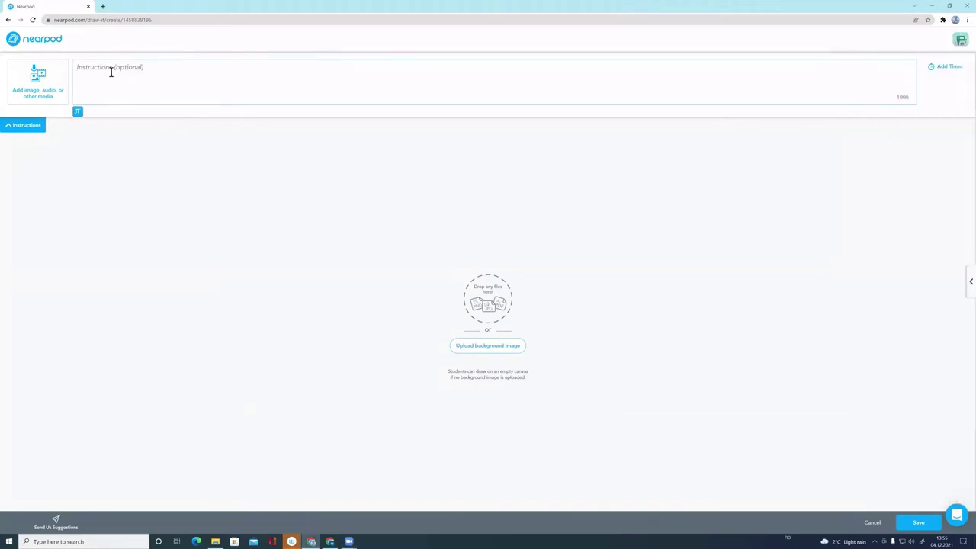
type("1")
type(". Te rog s")
type("ă scrii pe ")
type("hartă p")
type("unctele cardi")
type("nale! ")
Add the second instruction line "2. Încercuiește trei din cele mai mari orașe din România."
type("2.")
type("Încercui")
type("ește")
type(" trei din cele")
type(" mai ma")
type("ri o")
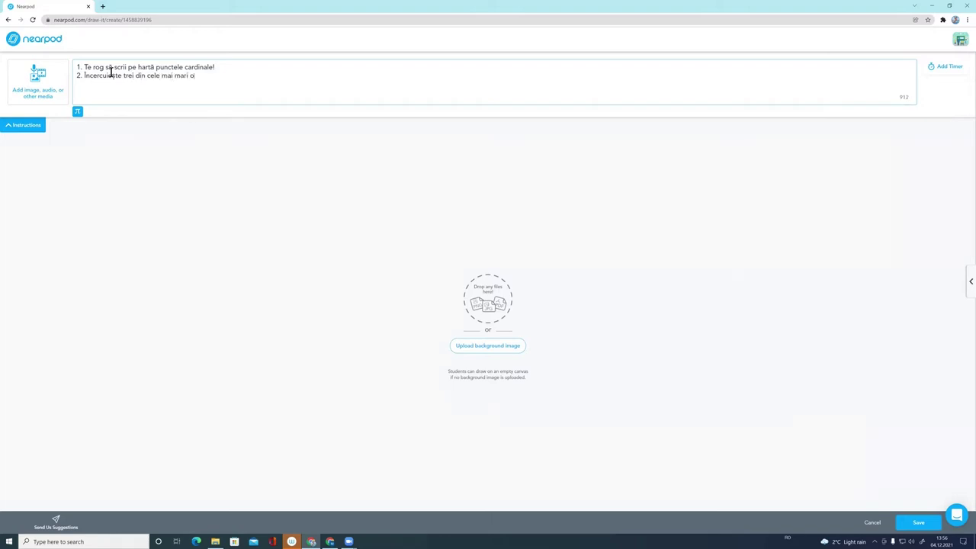
type("rașe din")
type(" Roma")
type("ânia")
Add the third instruction line "3. Fă un X pe județul în care locuiești."
type("3.")
type("F")
type("ă")
type(" un X")
type(" pe jude")
type("ţul")
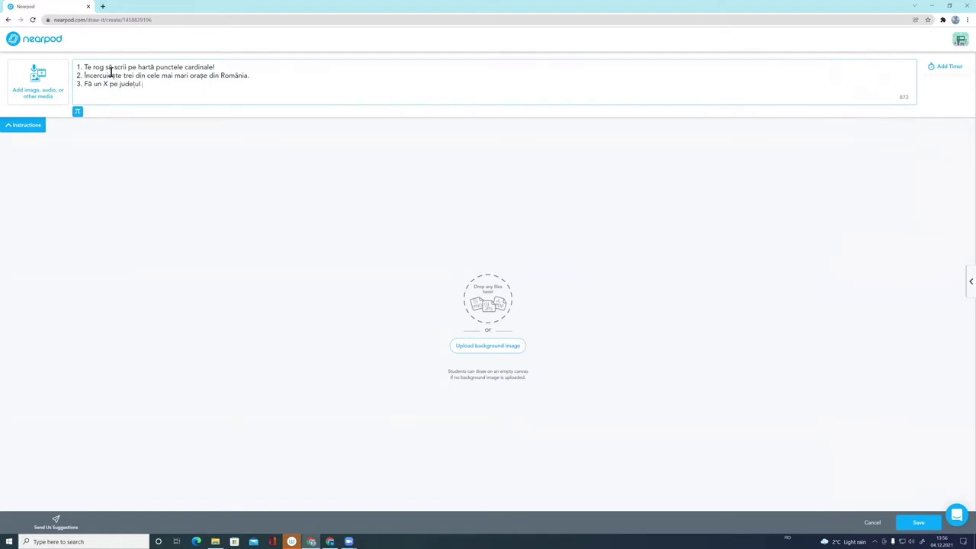
type(" în care locuiești.")
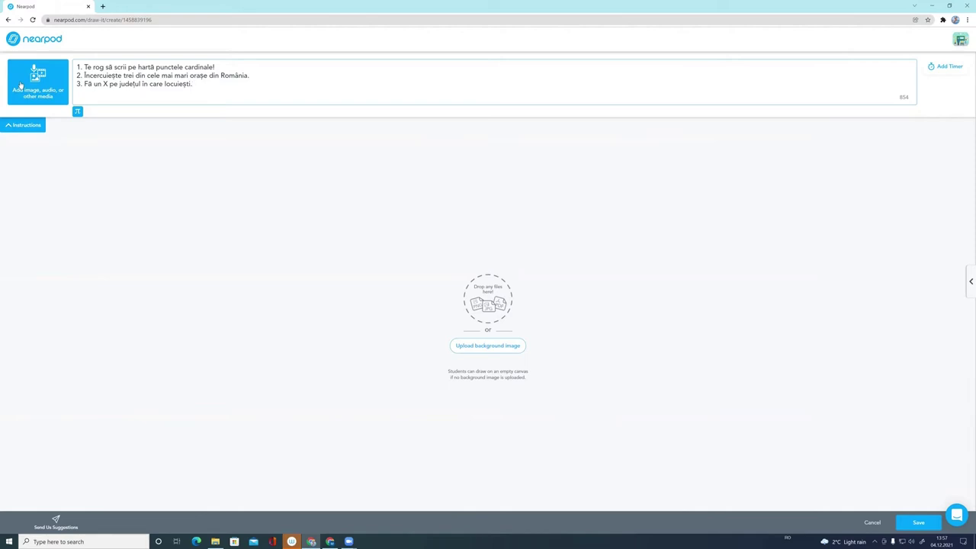
Search YouTube for "Punctele cardinale" and attach the video of that title dated 2021-11-22 to the instructions
left_click(21, 85)
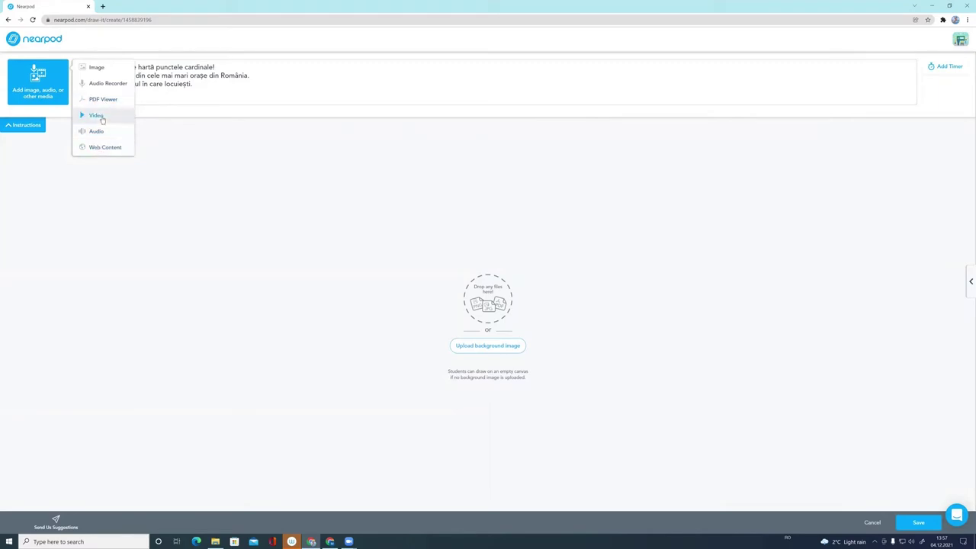
left_click(101, 118)
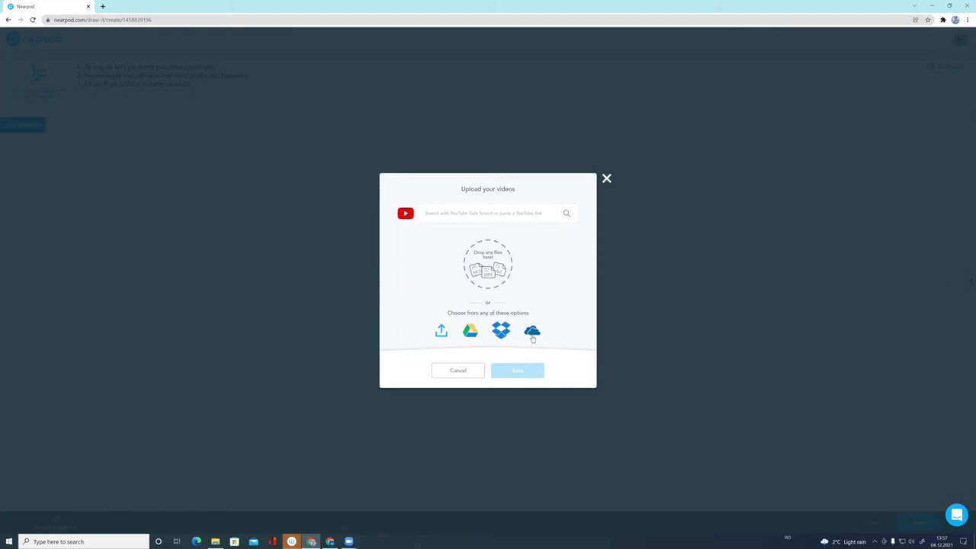
left_click(447, 212)
type("Punctele cardinale")
key("Return")
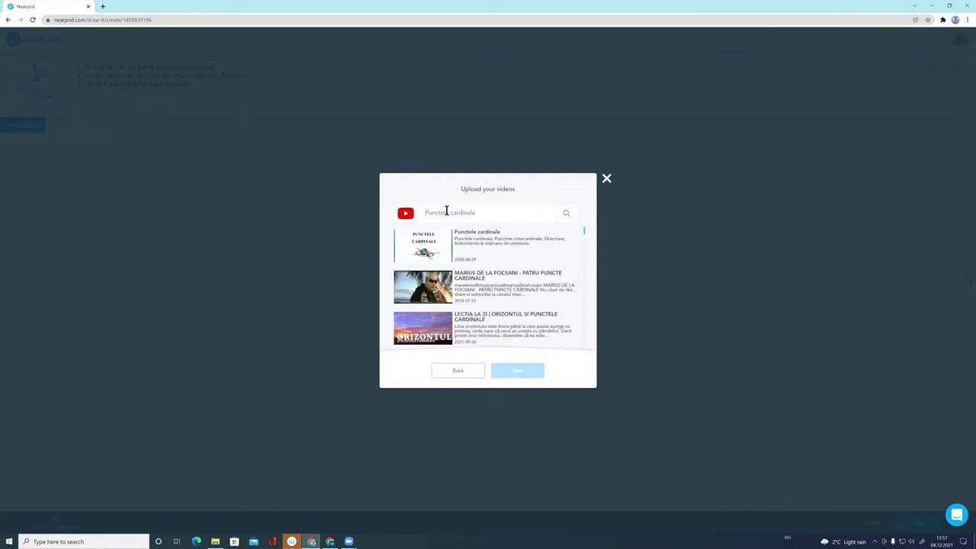
scroll(468, 276, "down", 2)
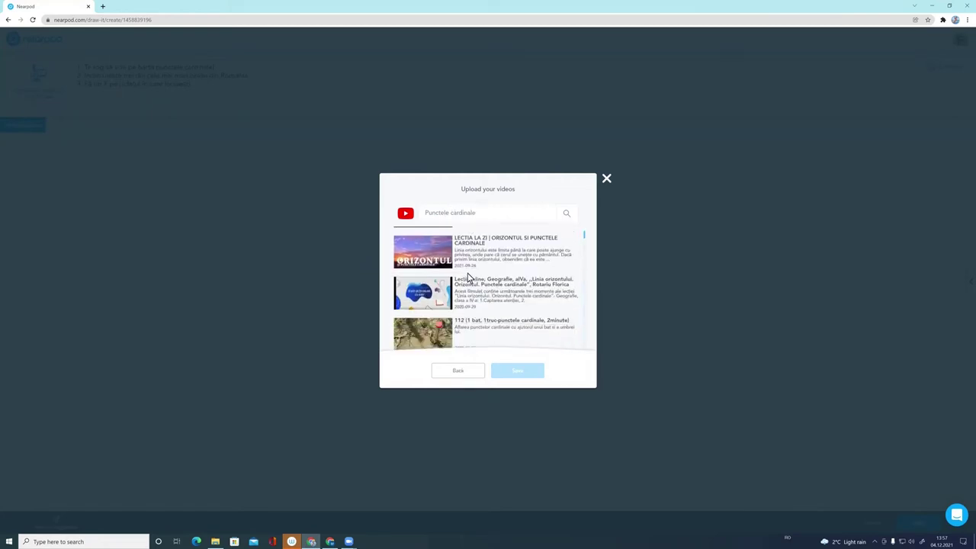
scroll(467, 276, "down", 2)
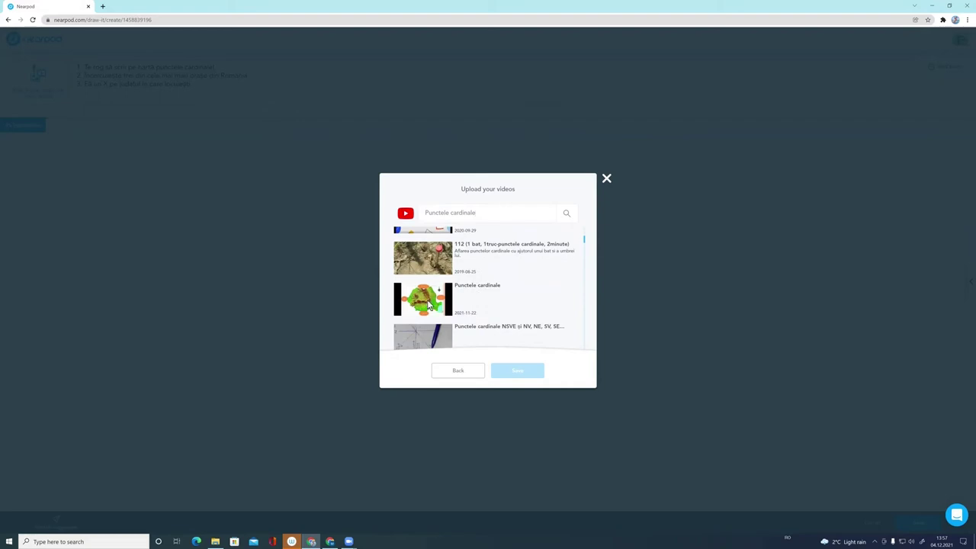
left_click(429, 305)
left_click(529, 373)
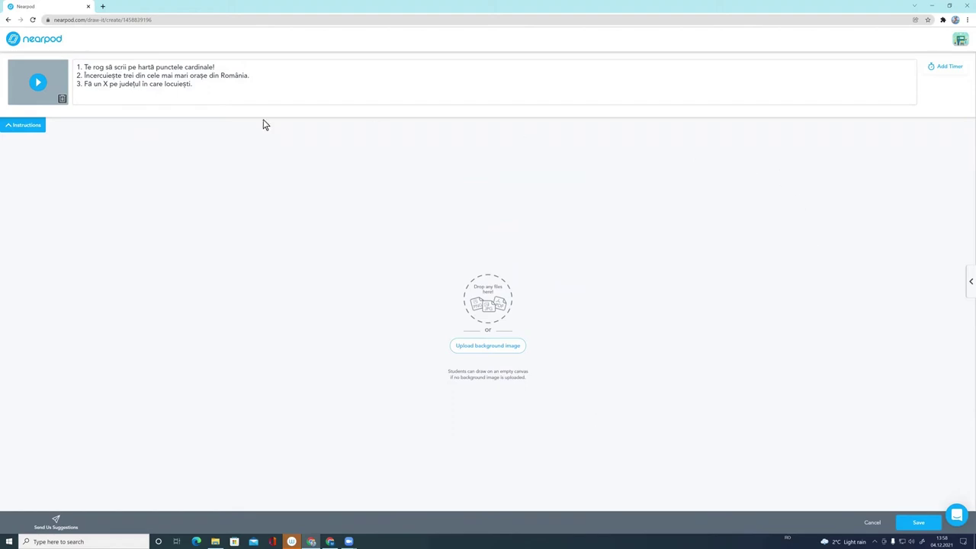
Try to set a physical map of Romania, found by an image search for "harta Romaniei", as the drawing background
left_click(491, 348)
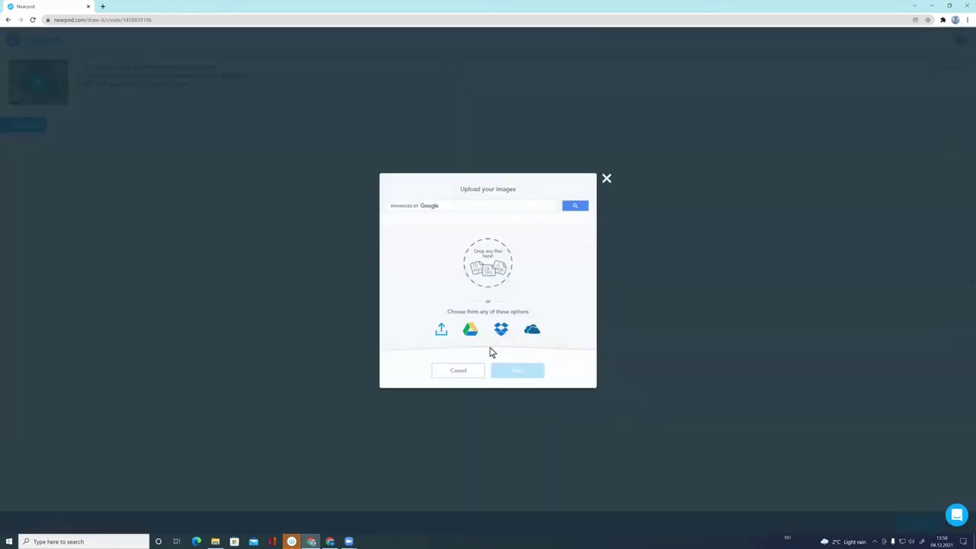
left_click(435, 204)
type("ha")
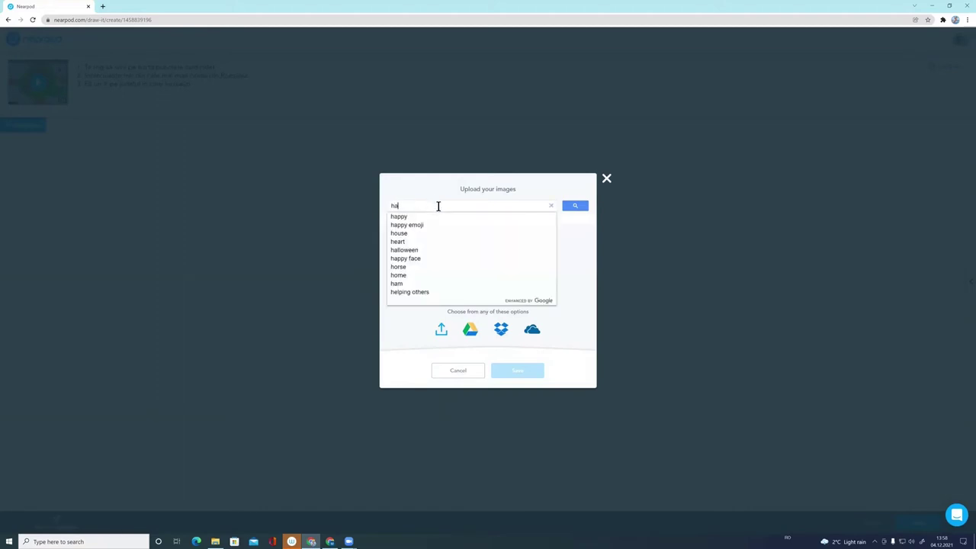
type("rta Romaniei")
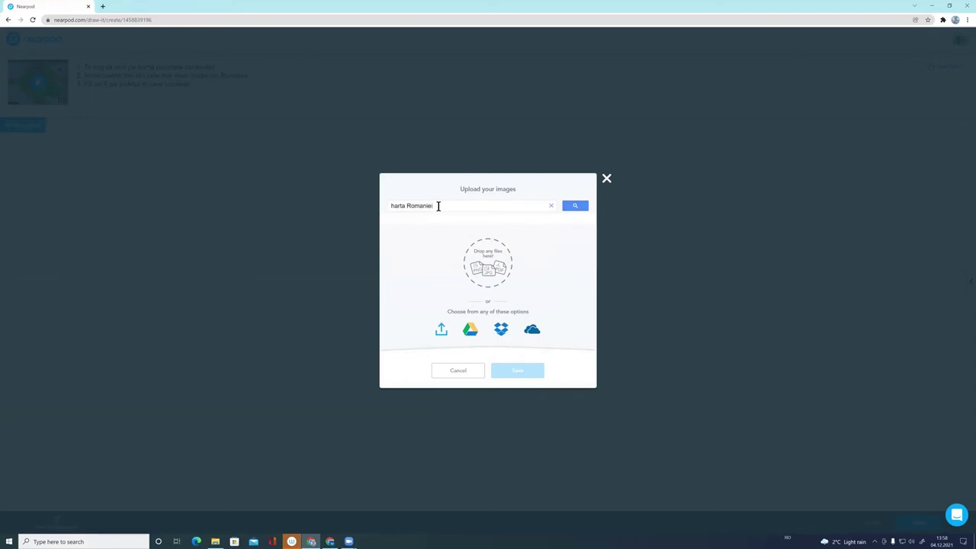
key("Return")
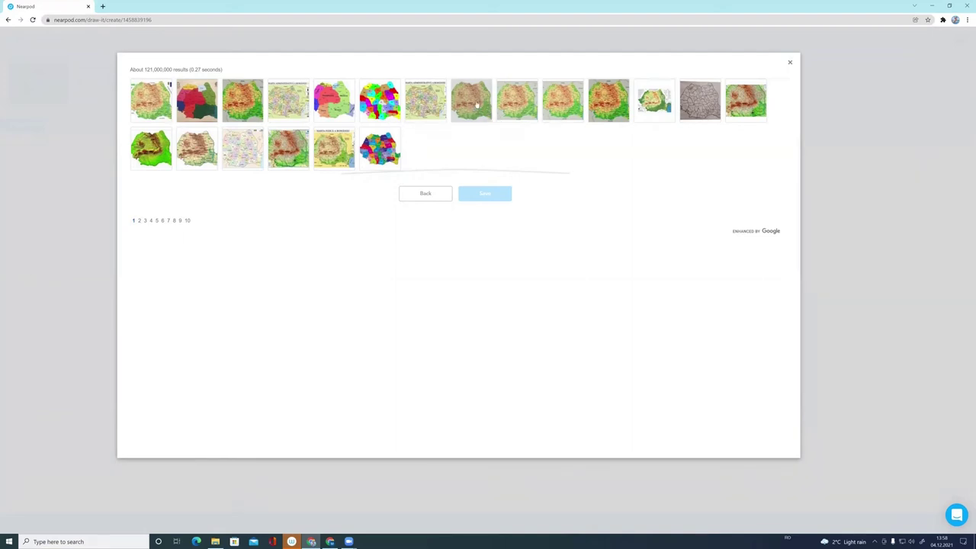
left_click(477, 105)
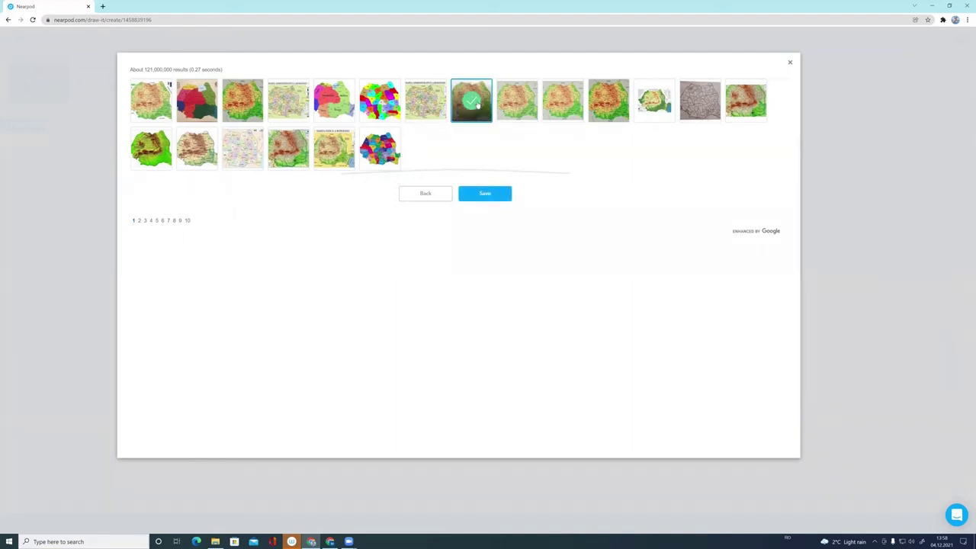
left_click(491, 195)
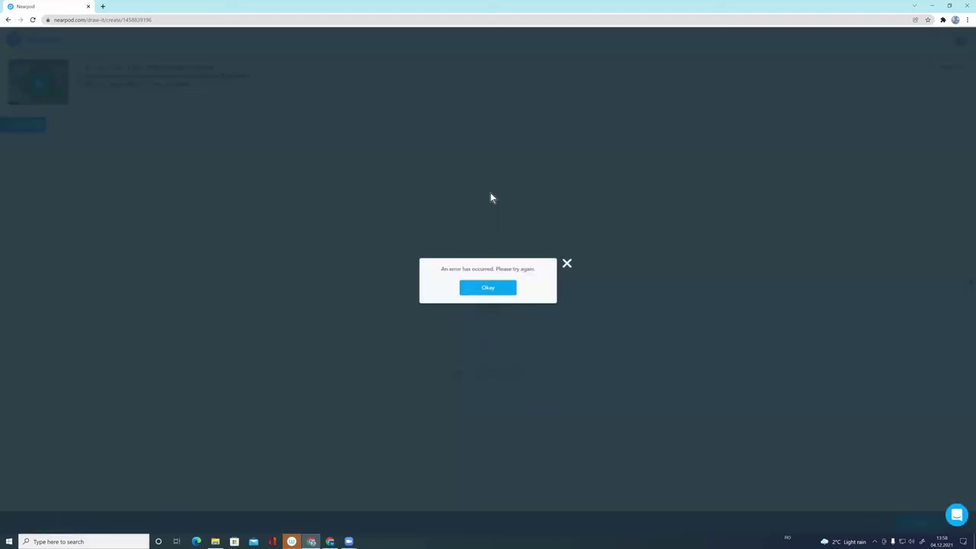
left_click(487, 289)
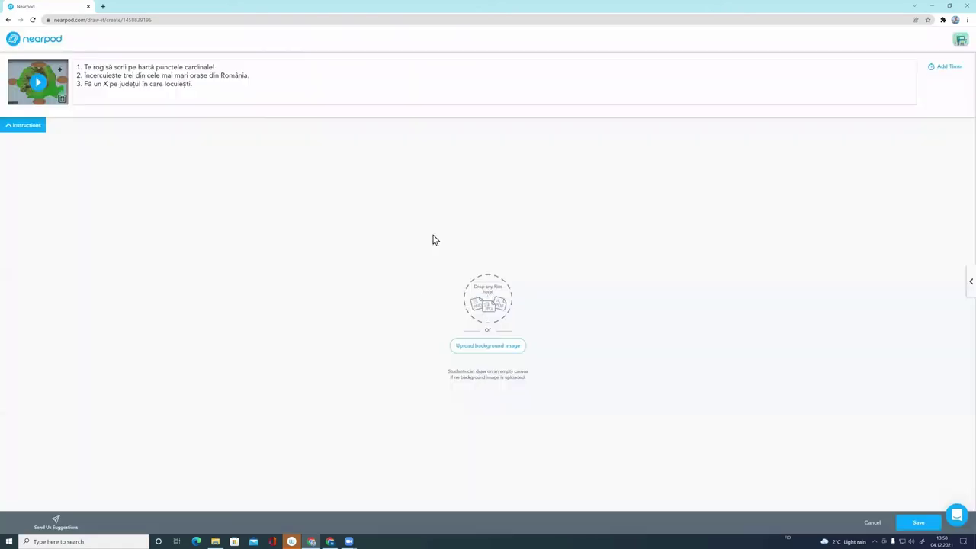
Search images for "harta Romaniei" again and set the administrative map of Romania as the drawing background
left_click(487, 346)
left_click(471, 206)
type("har")
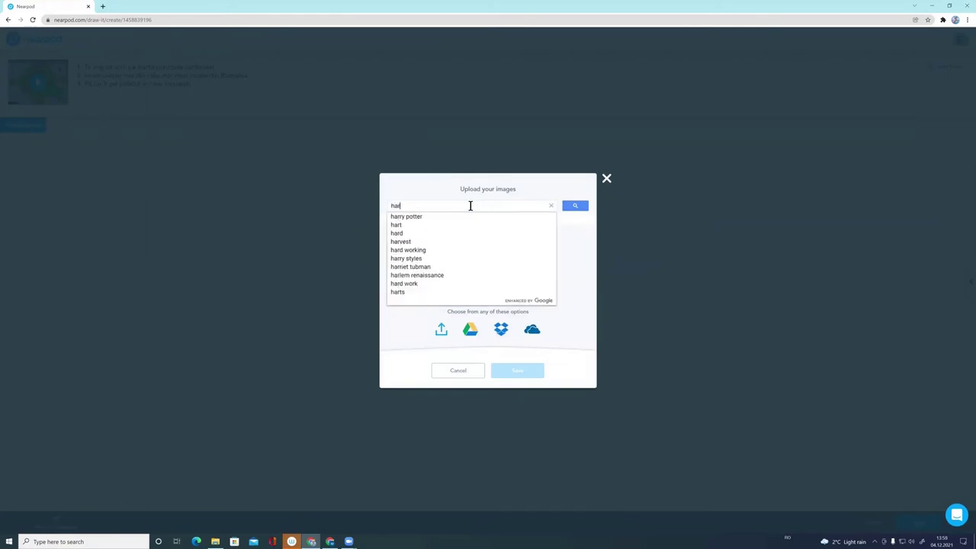
type("ta r Romaniei")
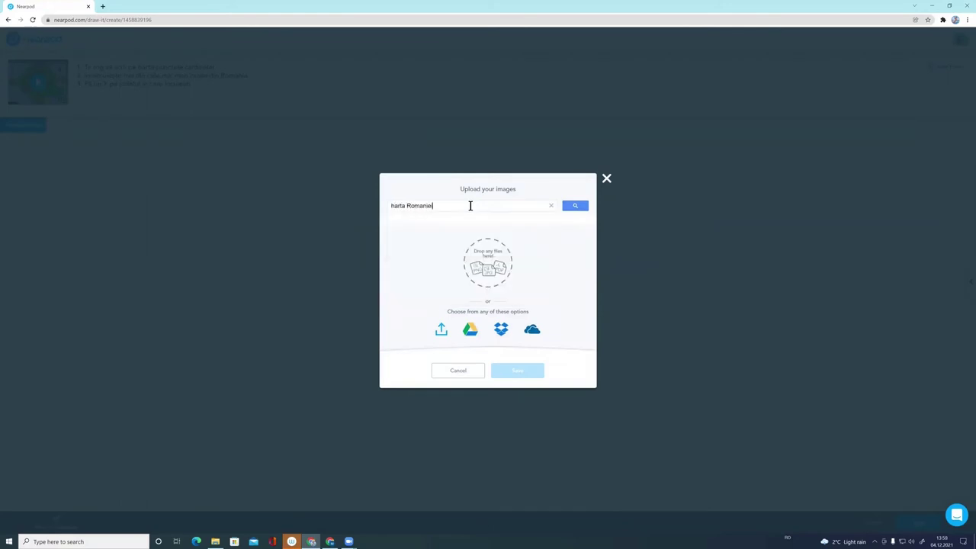
key("Return")
left_click(431, 109)
left_click(482, 195)
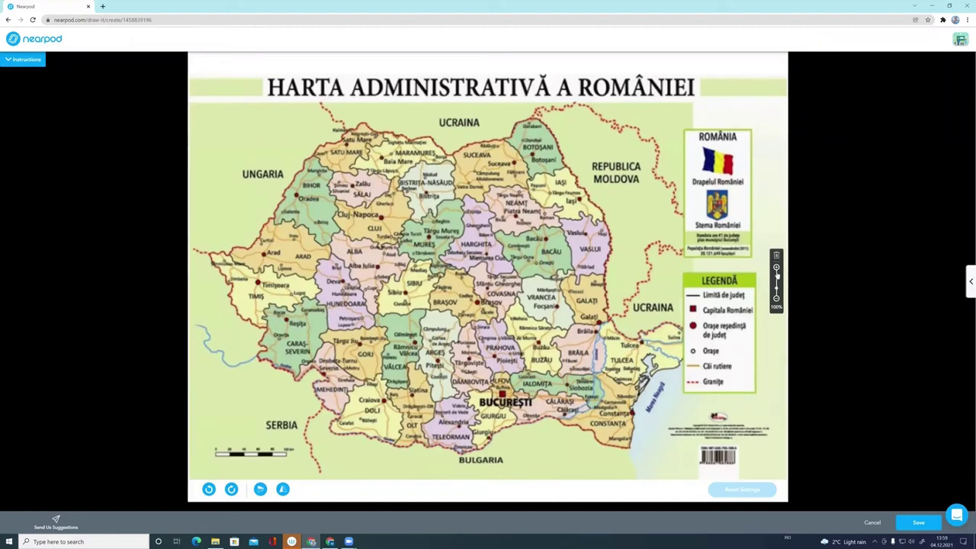
Try the zoom control and rotate the background map in both directions, bringing it back upright
left_click_drag(776, 276, 776, 299)
left_click(230, 489)
left_click(208, 489)
left_click(208, 489)
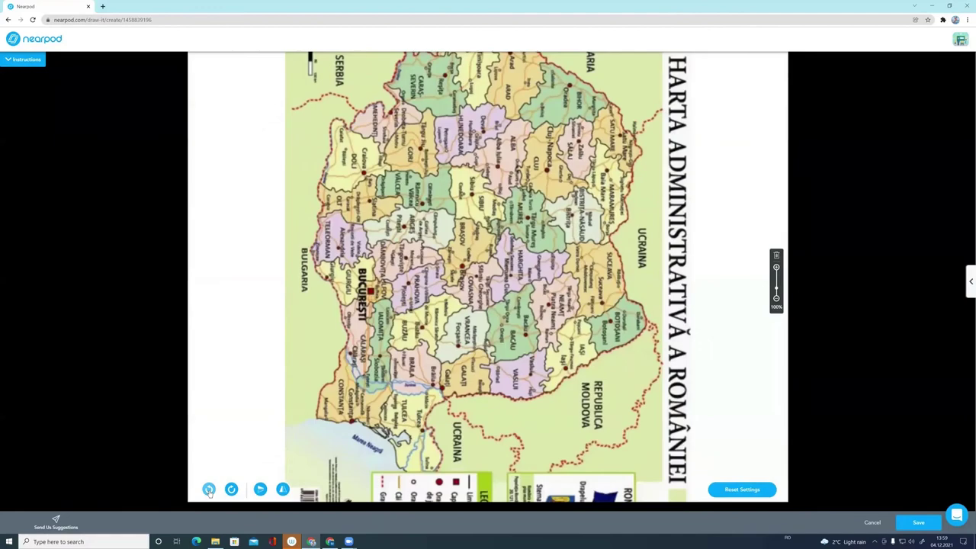
left_click(208, 490)
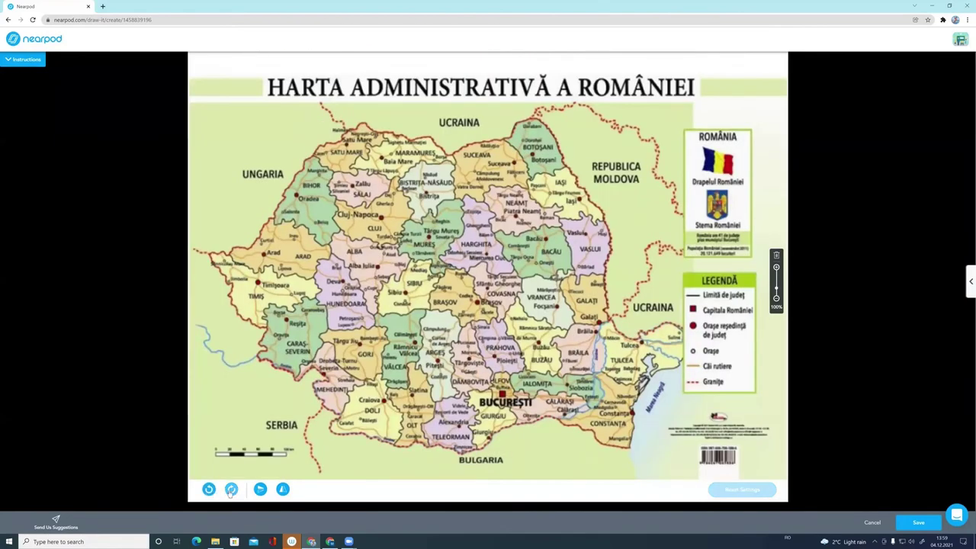
left_click(231, 489)
left_click(231, 489)
left_click(231, 489)
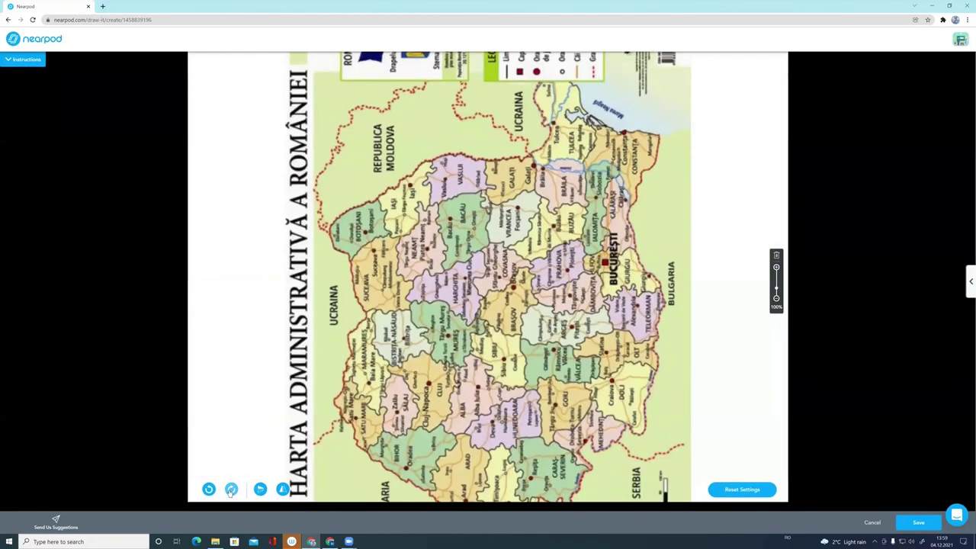
left_click(231, 489)
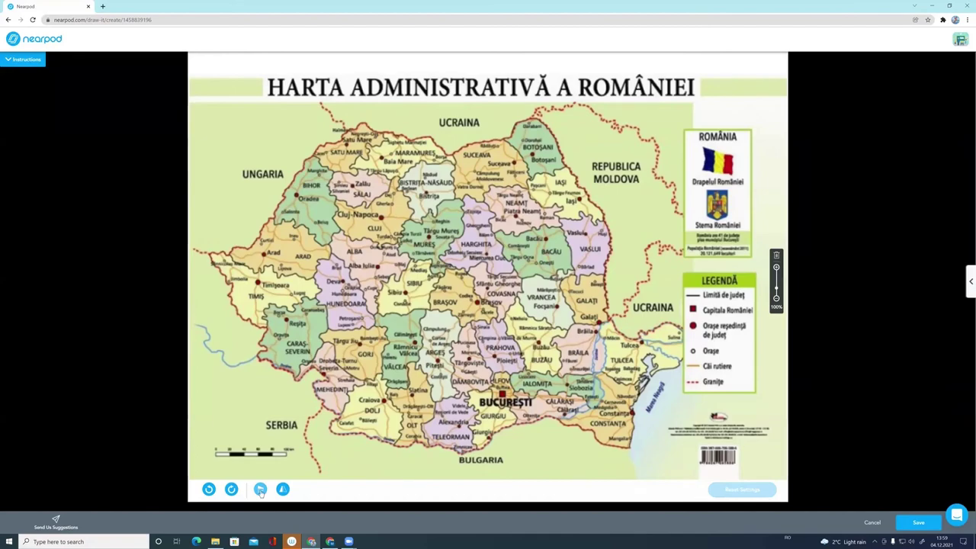
Flip the background map vertically and horizontally, reversing each flip
left_click(260, 490)
left_click(260, 490)
left_click(282, 490)
left_click(282, 490)
Save the Draw It activity and open the lesson's student preview
left_click(920, 522)
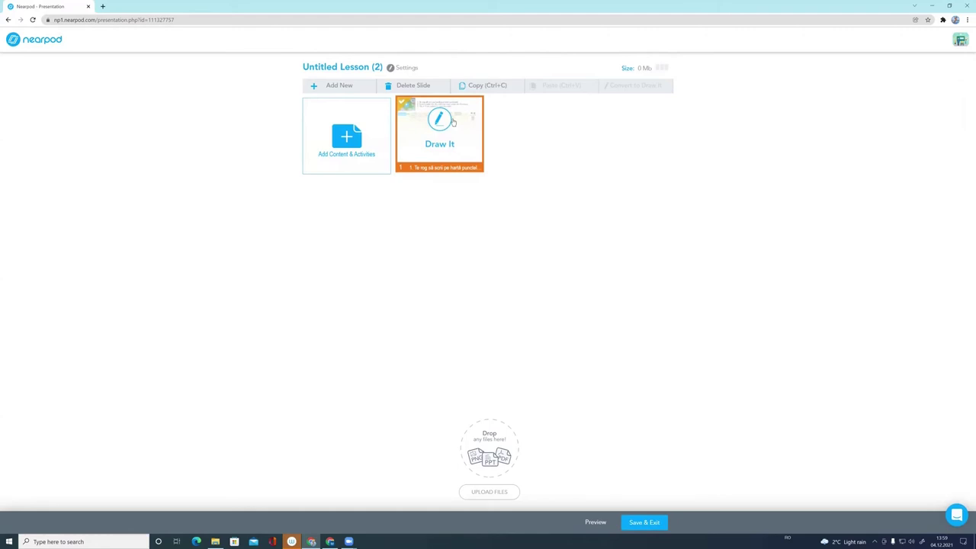
left_click(596, 523)
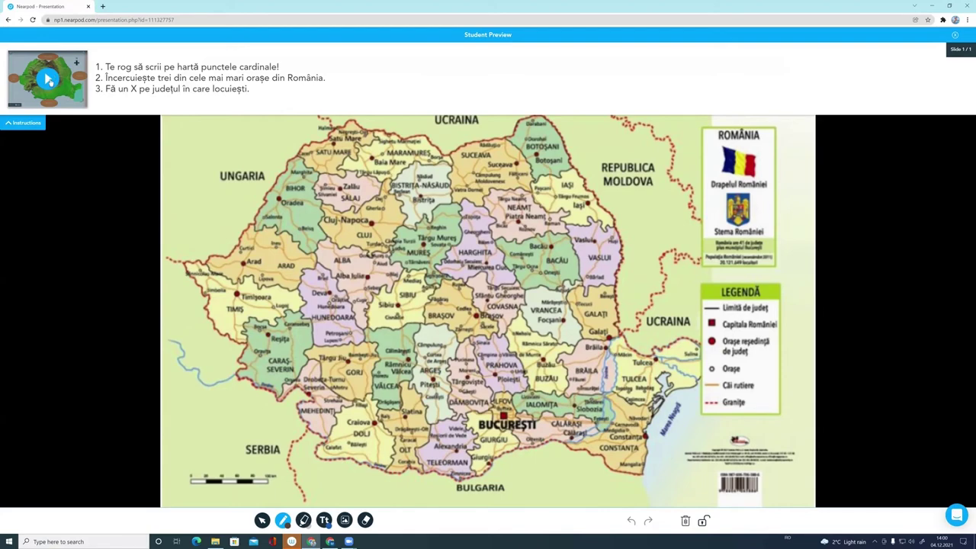
Play the attached video about the cardinal points in the student preview
left_click(49, 79)
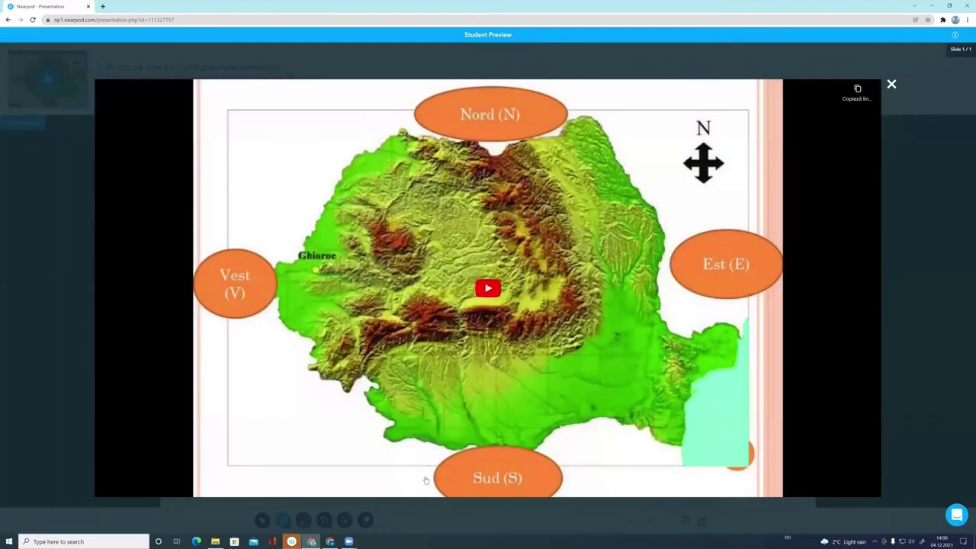
left_click(489, 289)
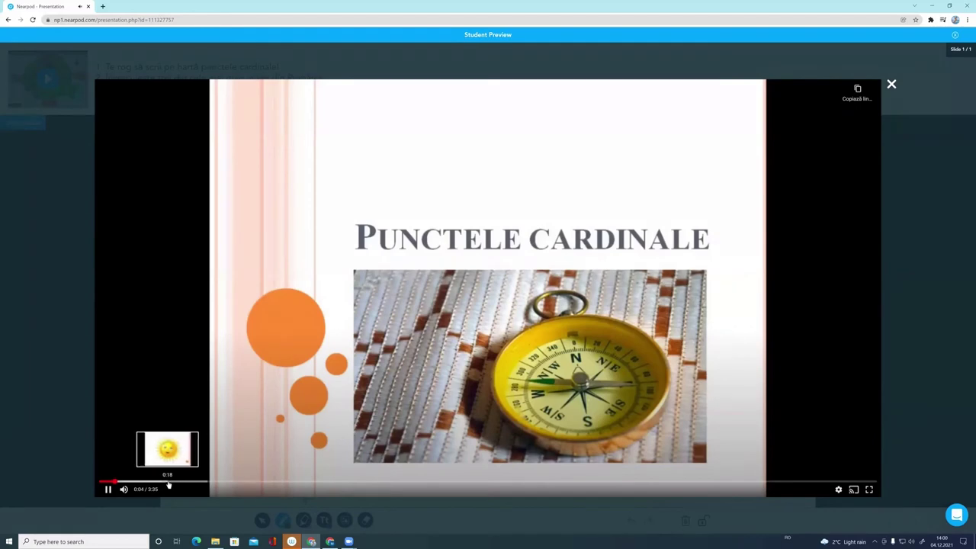
Skip ahead in the cardinal points video, close it, and collapse the activity instructions to uncover the whole map
left_click(202, 484)
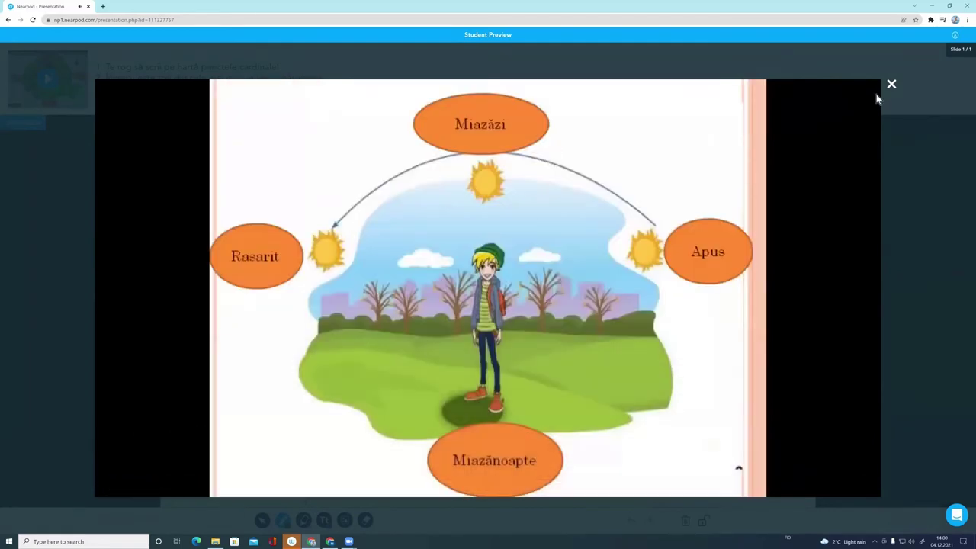
left_click(891, 85)
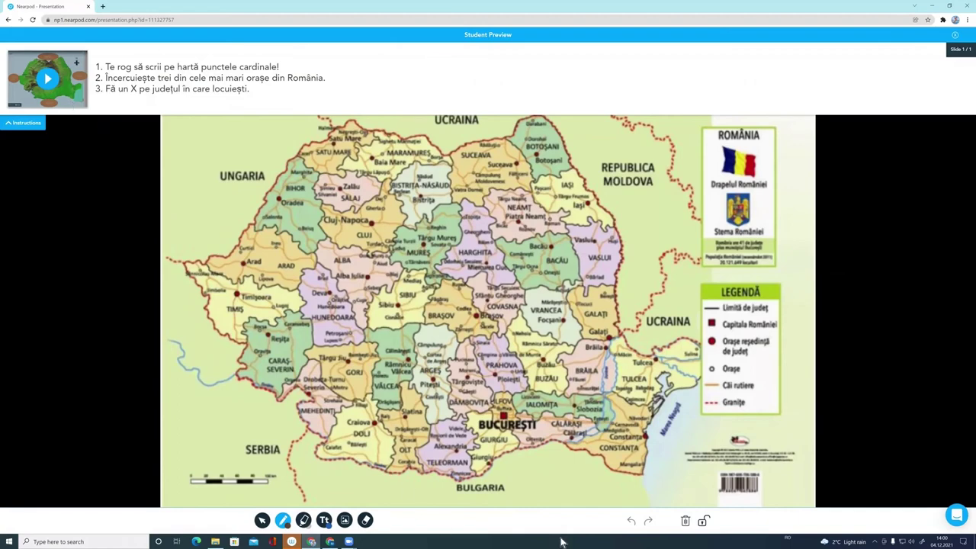
left_click(27, 122)
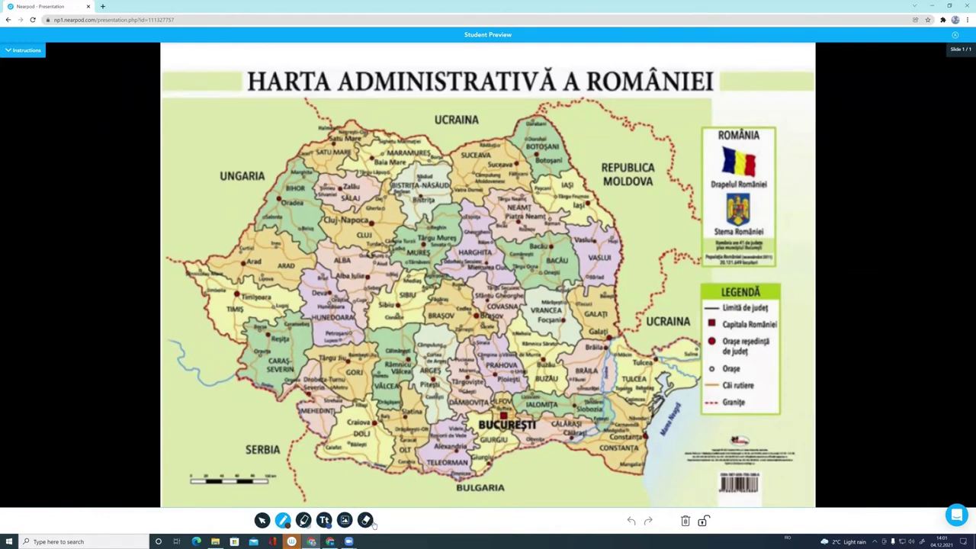
Set the drawing pen's colour to red, trying out its thickness control
left_click(261, 521)
left_click(282, 521)
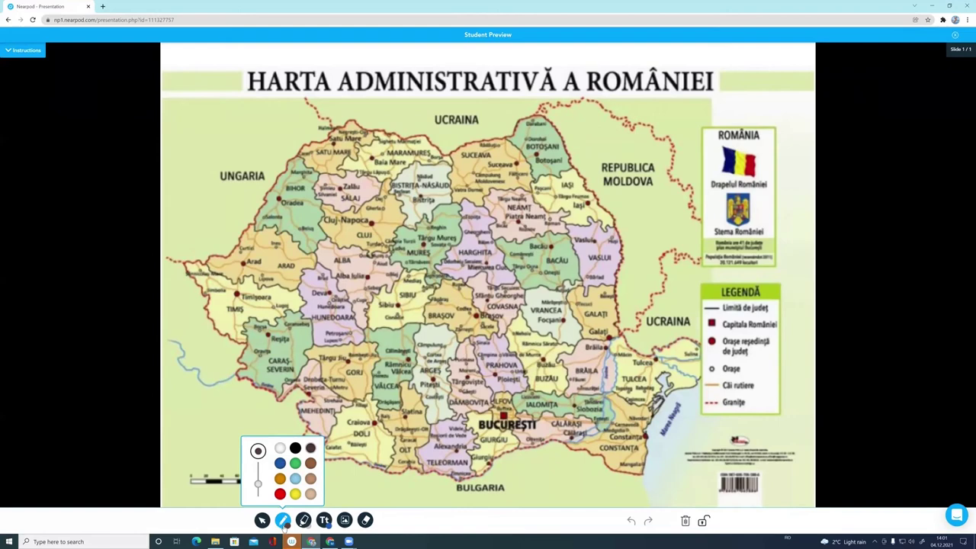
left_click(260, 484)
left_click_drag(259, 478, 260, 484)
left_click(280, 494)
Try the highlighter, text and image tools, deleting the empty text box and closing the image upload without adding anything
left_click(304, 521)
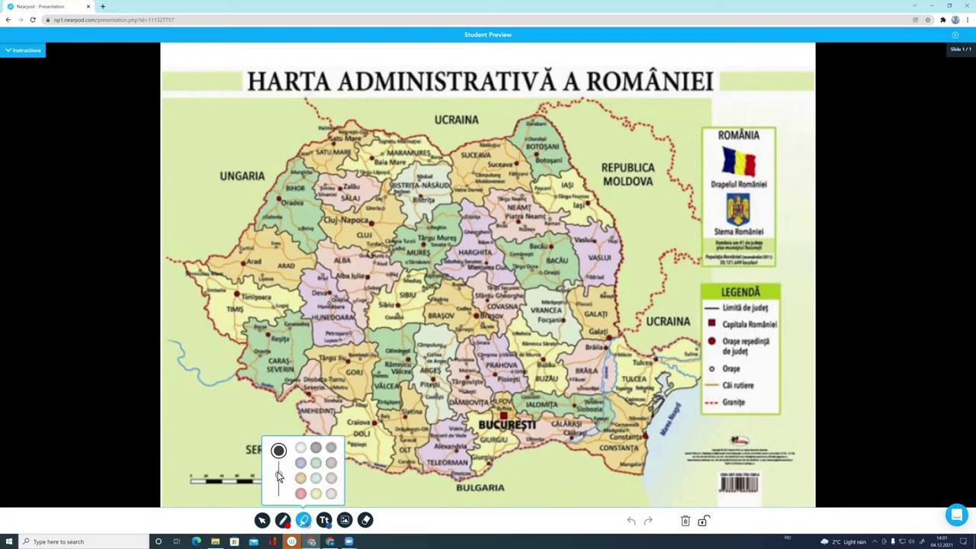
left_click(325, 520)
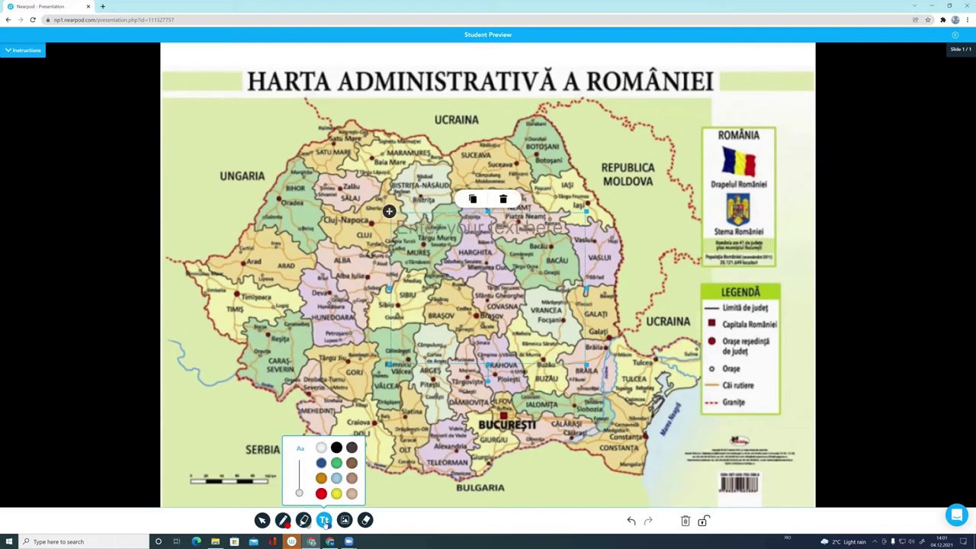
left_click(504, 206)
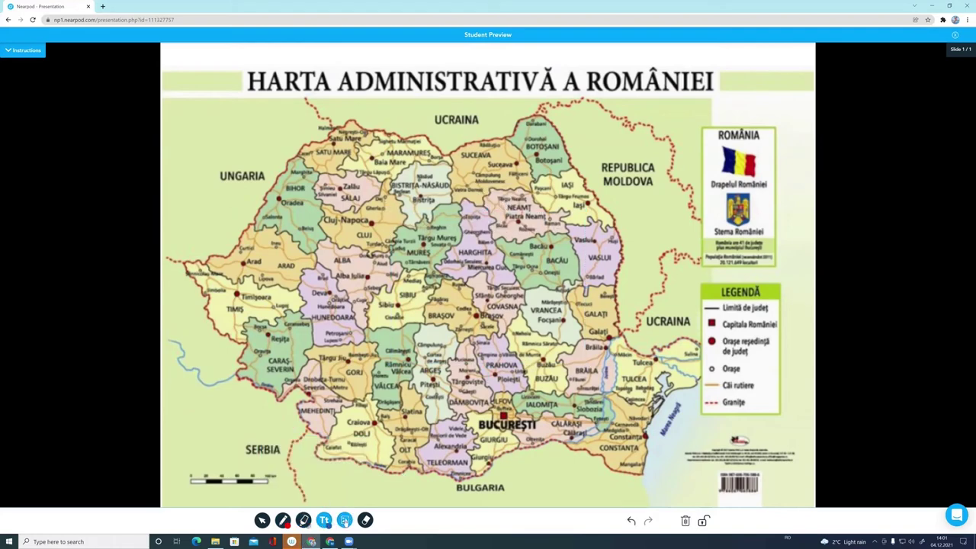
left_click(344, 521)
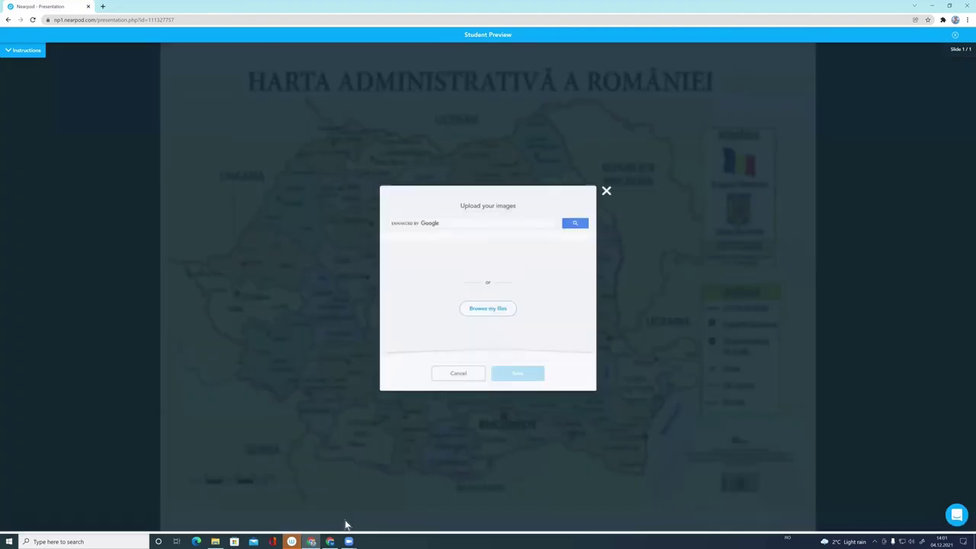
left_click(606, 191)
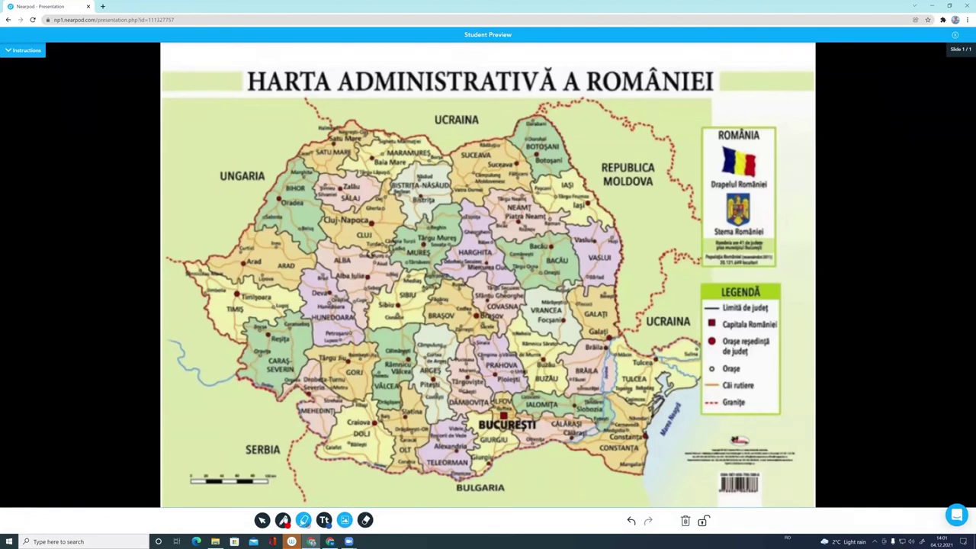
Thicken the red pen and write the cardinal points N, S, E and V around Romania on the map
left_click(283, 520)
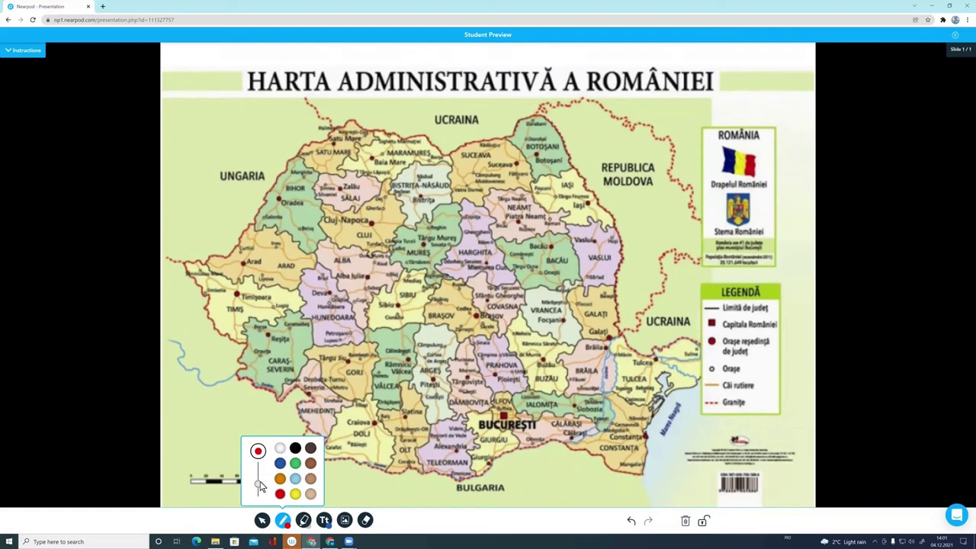
left_click(259, 479)
mouse_move(424, 120)
left_mouse_down()
mouse_move(424, 140)
mouse_move(439, 141)
mouse_move(444, 114)
left_mouse_up()
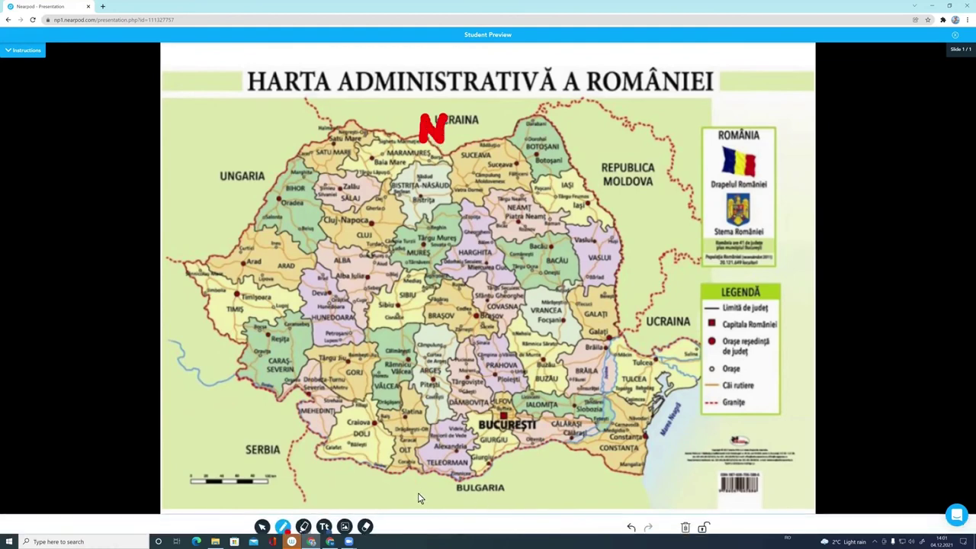
mouse_move(433, 481)
left_mouse_down()
mouse_move(437, 503)
mouse_move(410, 504)
left_mouse_up()
mouse_move(671, 257)
left_mouse_down()
mouse_move(692, 283)
mouse_move(685, 269)
left_mouse_up()
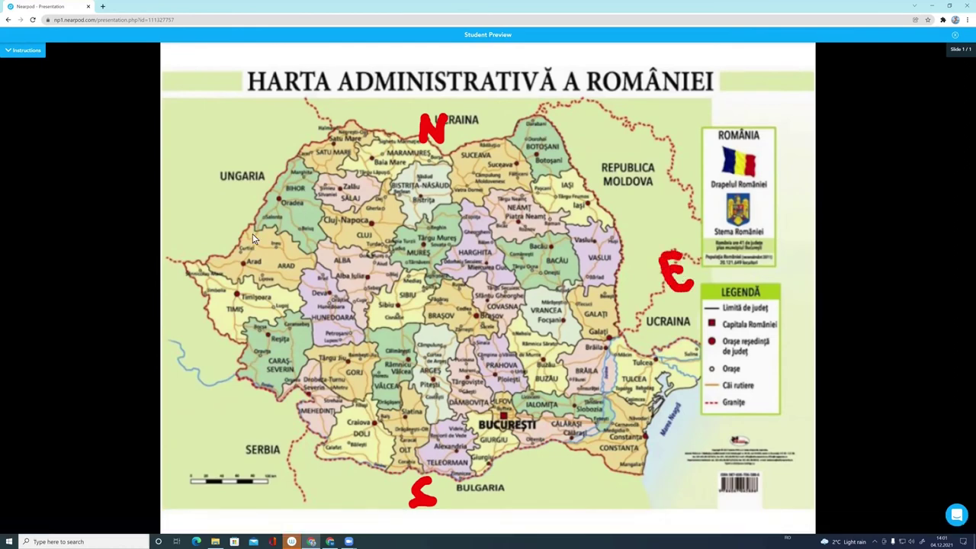
mouse_move(176, 259)
left_mouse_down()
mouse_move(182, 276)
mouse_move(202, 245)
left_mouse_up()
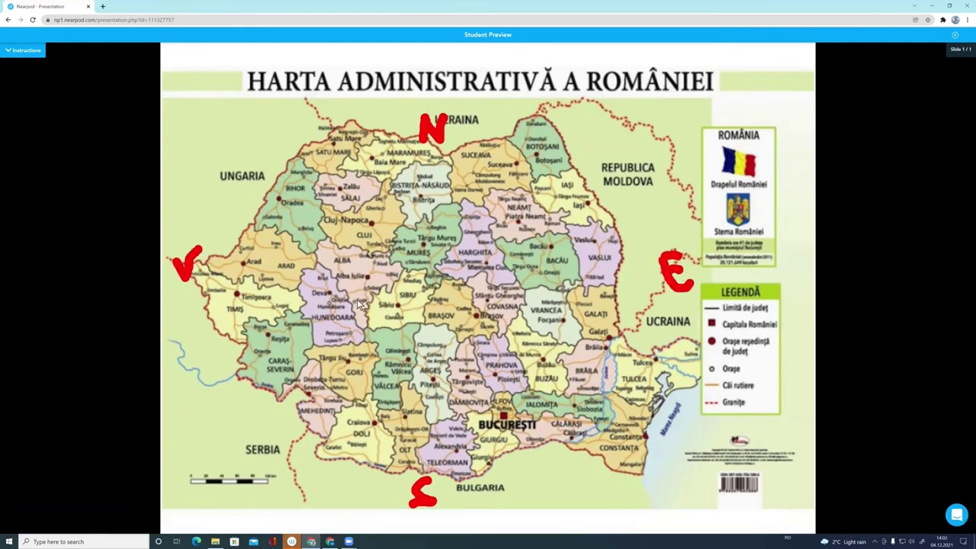
Switch to a thinner blue pen and circle the cities București, Timișoara and Constanța on the map
left_click(283, 520)
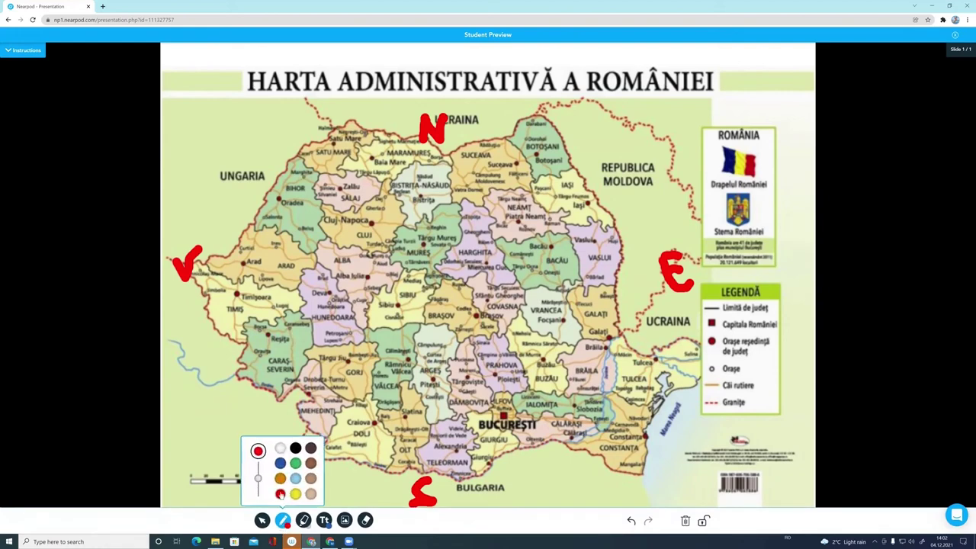
left_click(280, 463)
left_click_drag(258, 478, 258, 484)
mouse_move(536, 414)
left_mouse_down()
mouse_move(504, 407)
mouse_move(479, 428)
mouse_move(535, 420)
left_mouse_up()
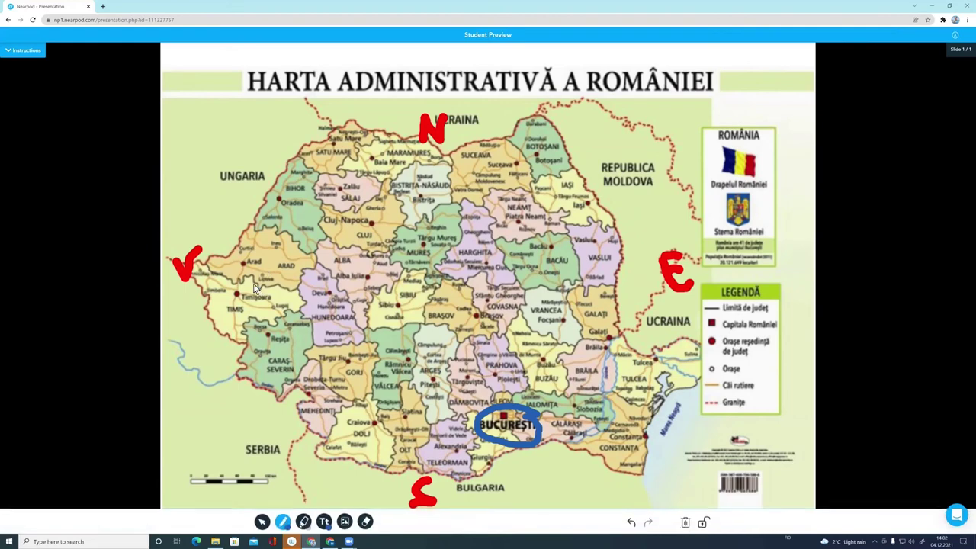
mouse_move(256, 286)
left_mouse_down()
mouse_move(235, 292)
mouse_move(268, 318)
mouse_move(256, 281)
left_mouse_up()
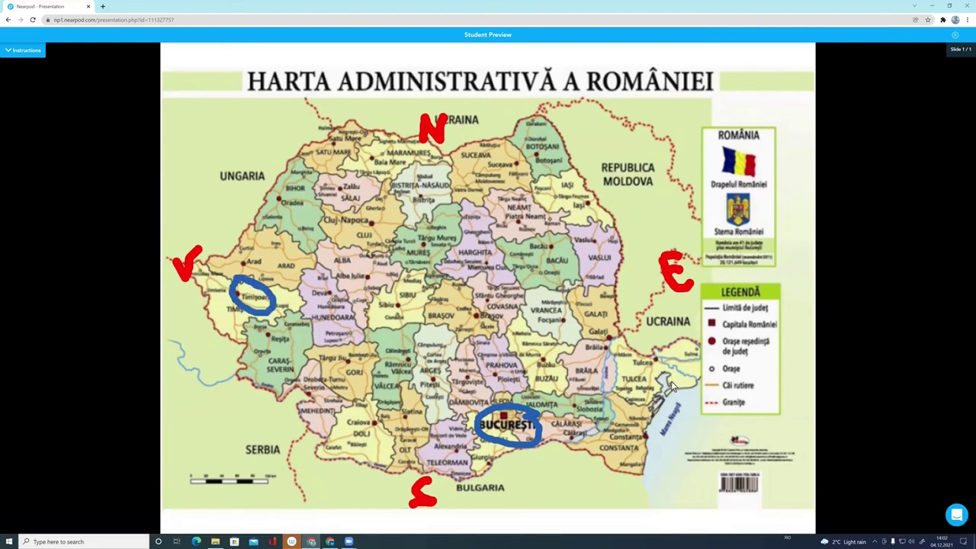
mouse_move(651, 430)
left_mouse_down()
mouse_move(625, 425)
mouse_move(608, 436)
left_mouse_up()
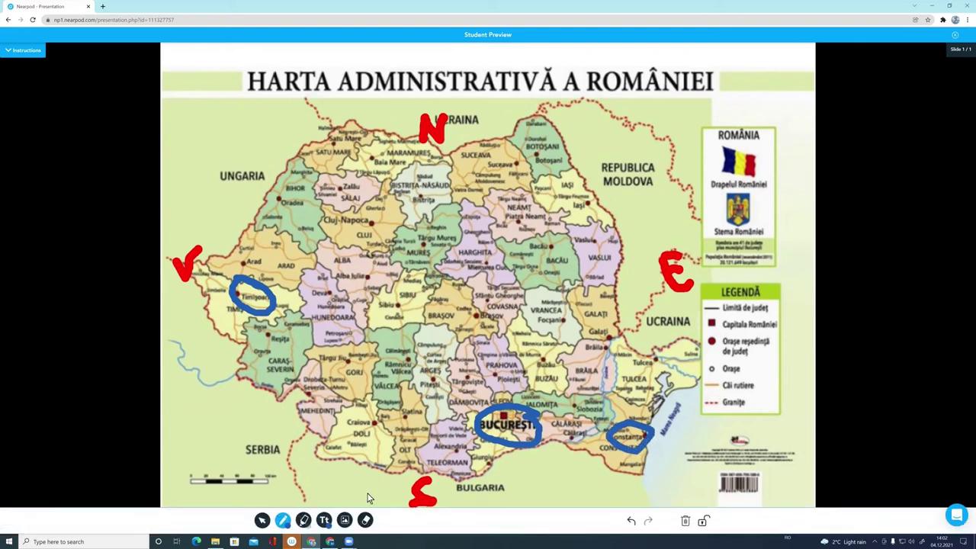
Change the pen colour to green and draw an X over Călărași county
left_click(283, 523)
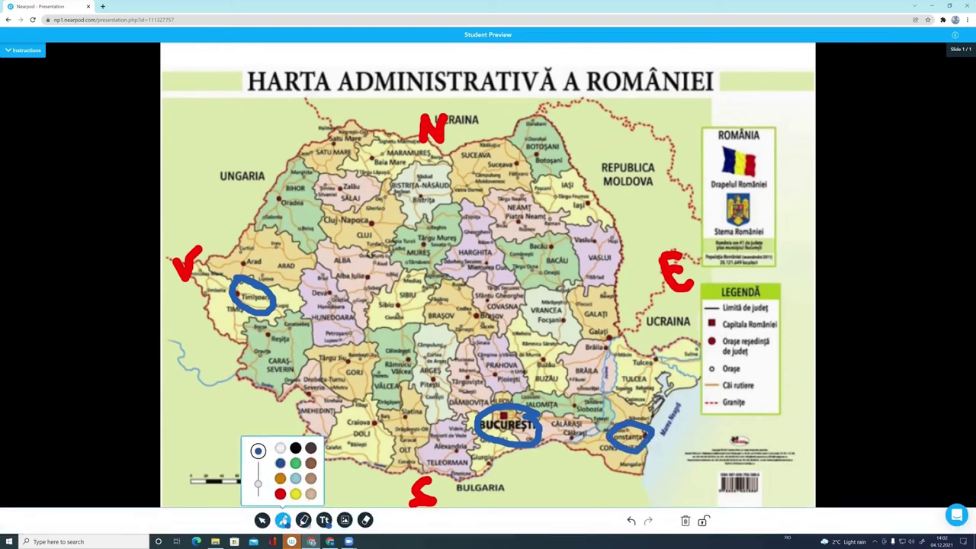
left_click(295, 463)
mouse_move(585, 418)
left_mouse_down()
mouse_move(566, 443)
mouse_move(562, 429)
mouse_move(575, 434)
left_mouse_up()
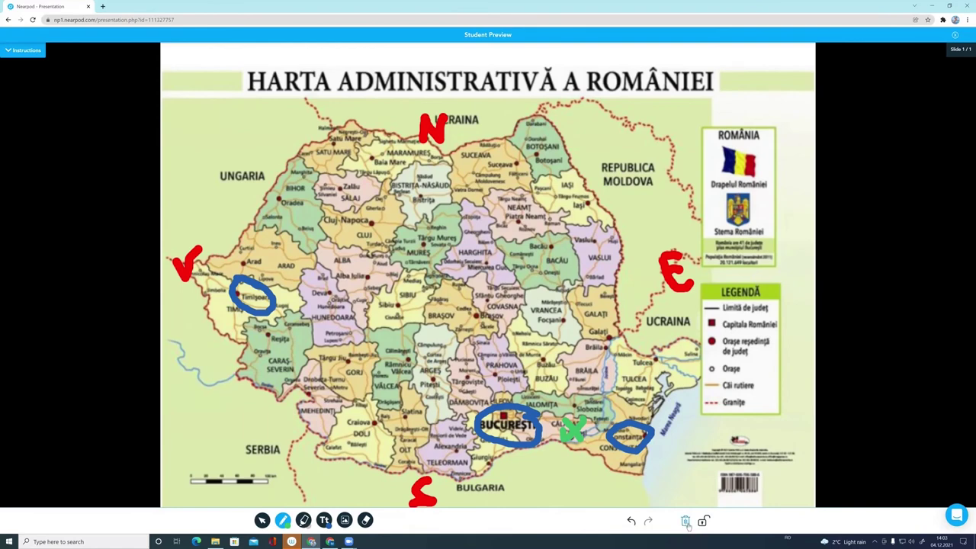
Close the student preview, then save the lesson and exit to the My Lessons library
left_click(954, 38)
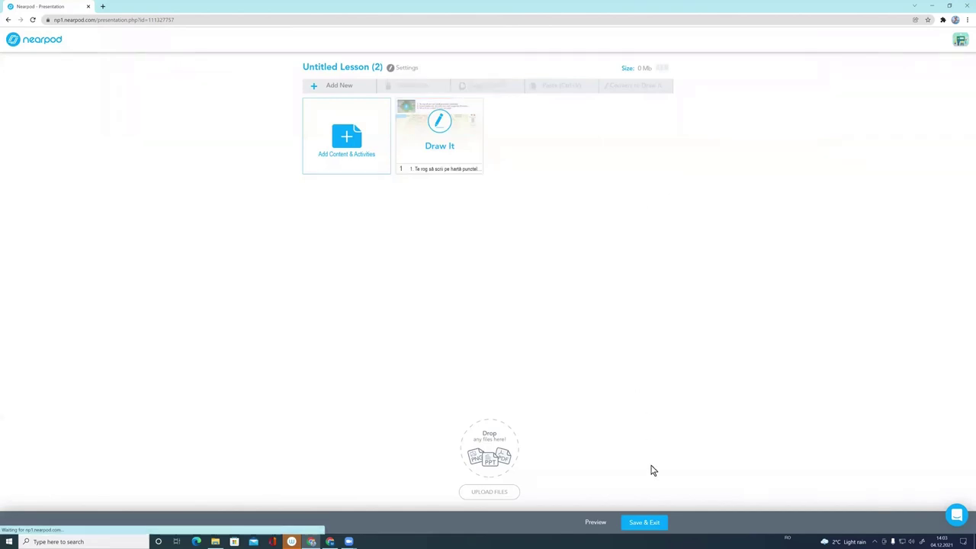
left_click(654, 524)
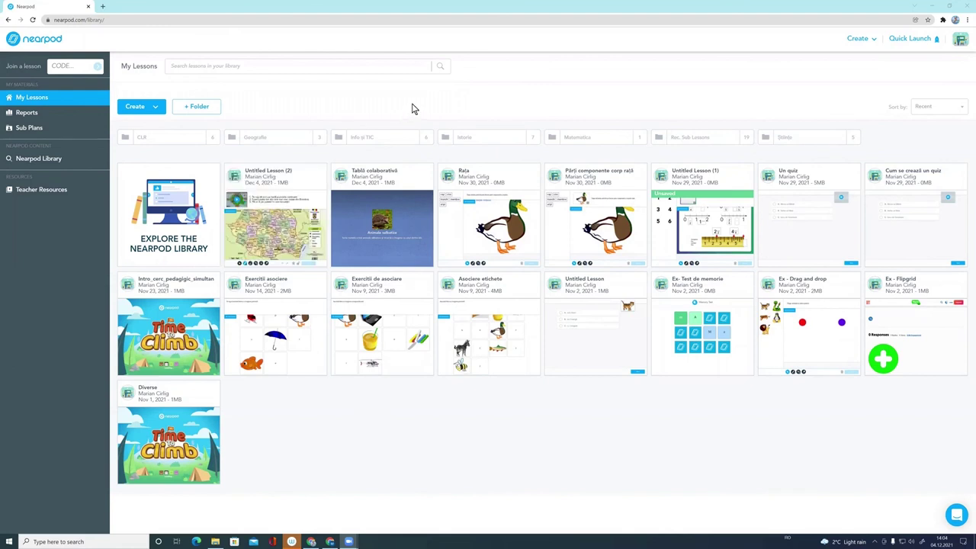
mouse_move(278, 179)
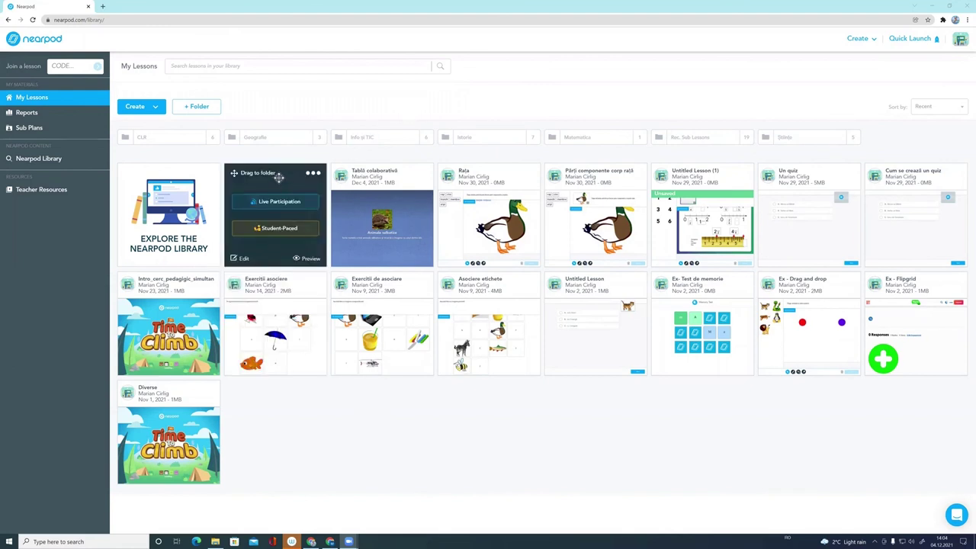